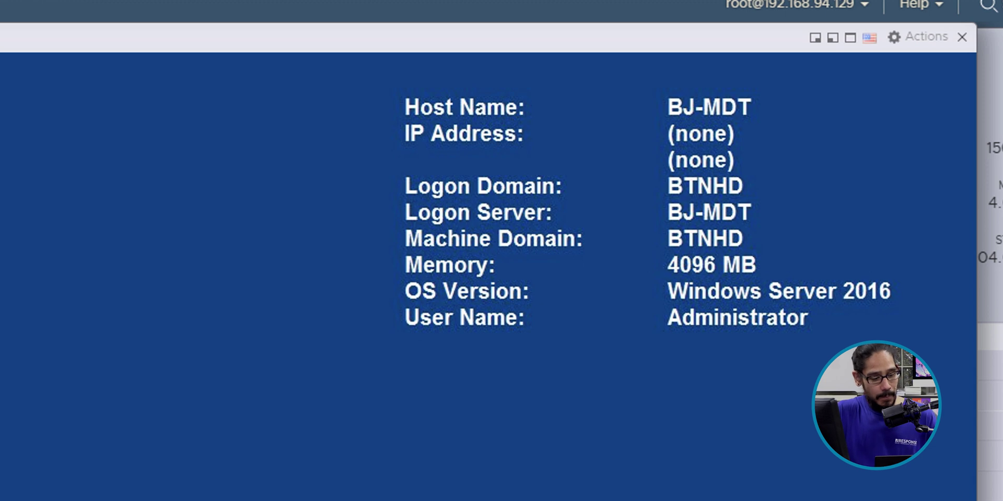
Open Group Policy Management from the Windows Administrative Tools on the server.
{"action": "key", "text": "super"}
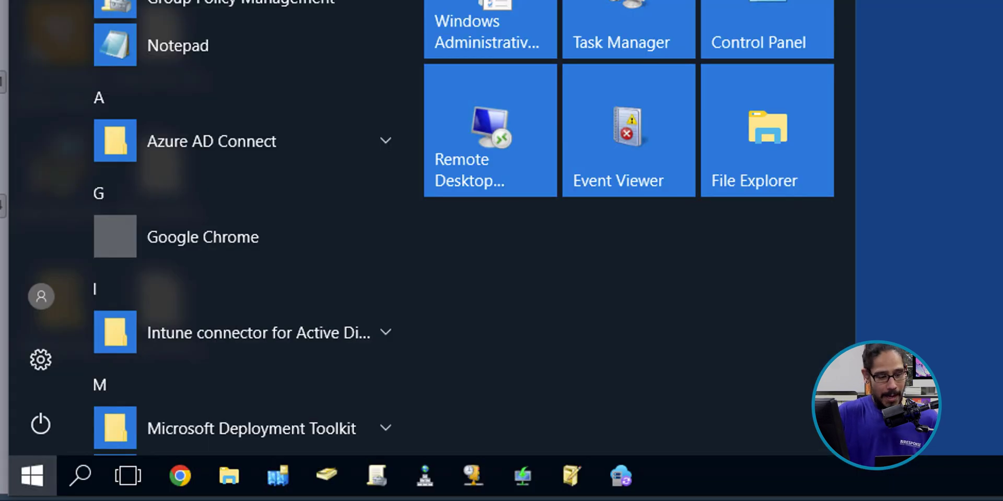
{"action": "scroll", "coordinate": [243, 235], "scroll_direction": "down", "scroll_amount": 10}
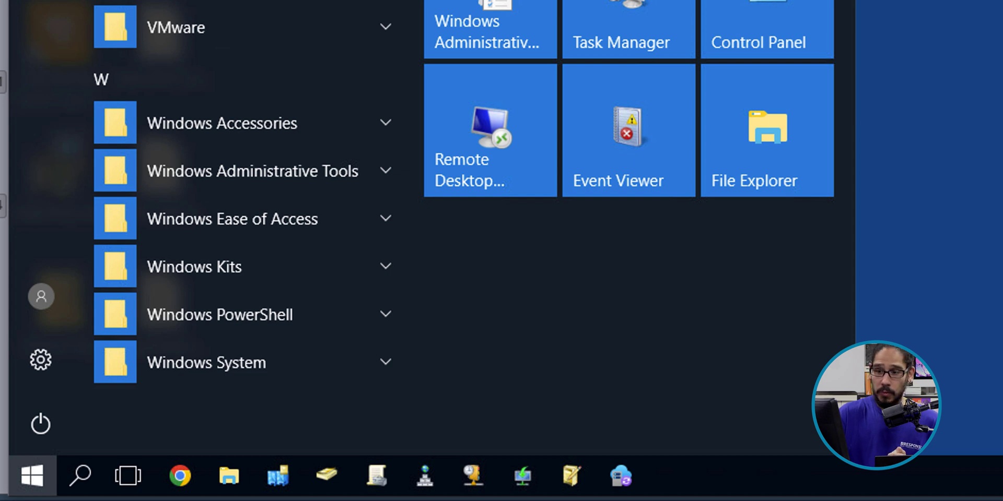
{"action": "left_click", "coordinate": [253, 172]}
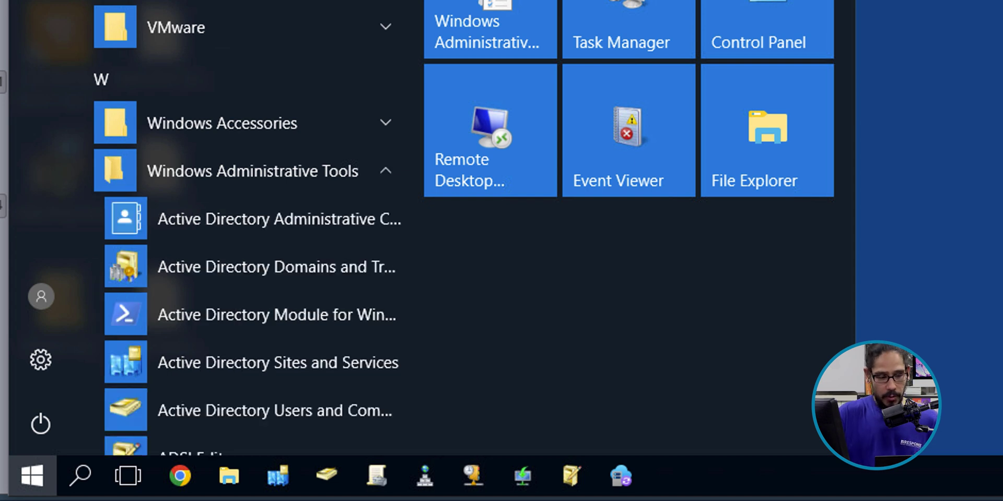
{"action": "scroll", "coordinate": [250, 229], "scroll_direction": "down", "scroll_amount": 10}
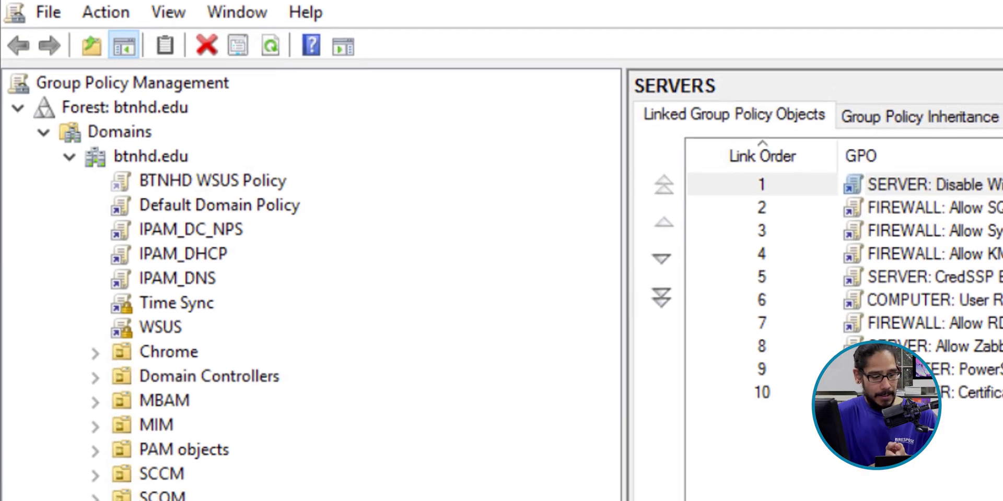
Create a new GPO named "COMPUTER: Rename Local Administrator Account" under the domain's Group Policy Objects.
{"action": "scroll", "coordinate": [303, 313], "scroll_direction": "down", "scroll_amount": 1}
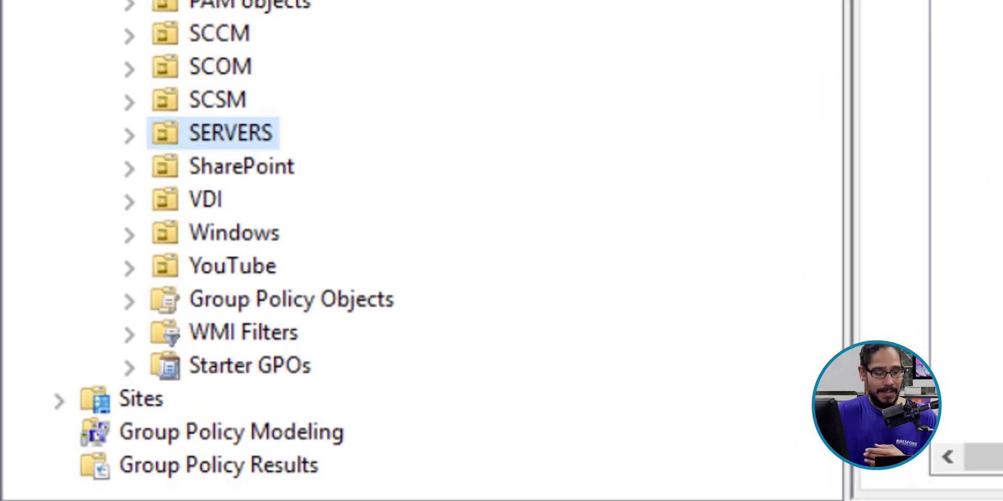
{"action": "double_click", "coordinate": [291, 299]}
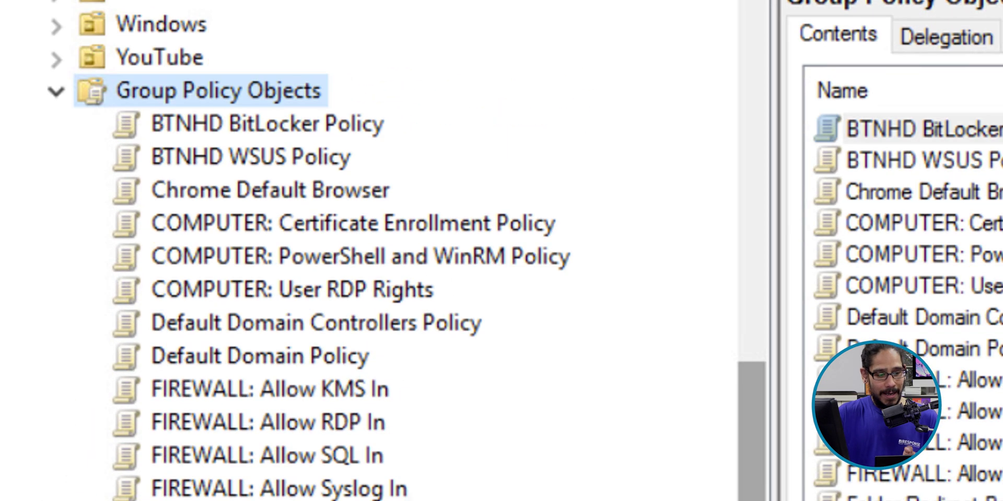
{"action": "right_click", "coordinate": [280, 83]}
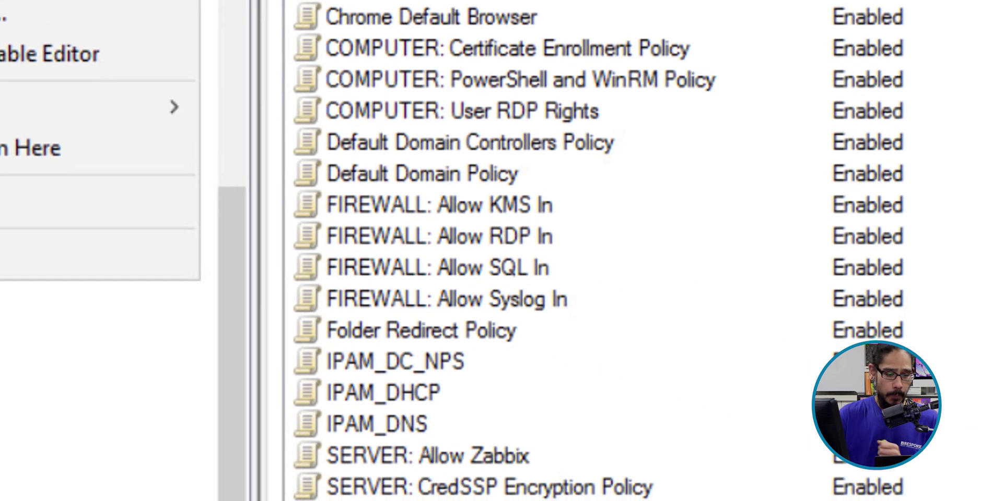
{"action": "left_click", "coordinate": [366, 107]}
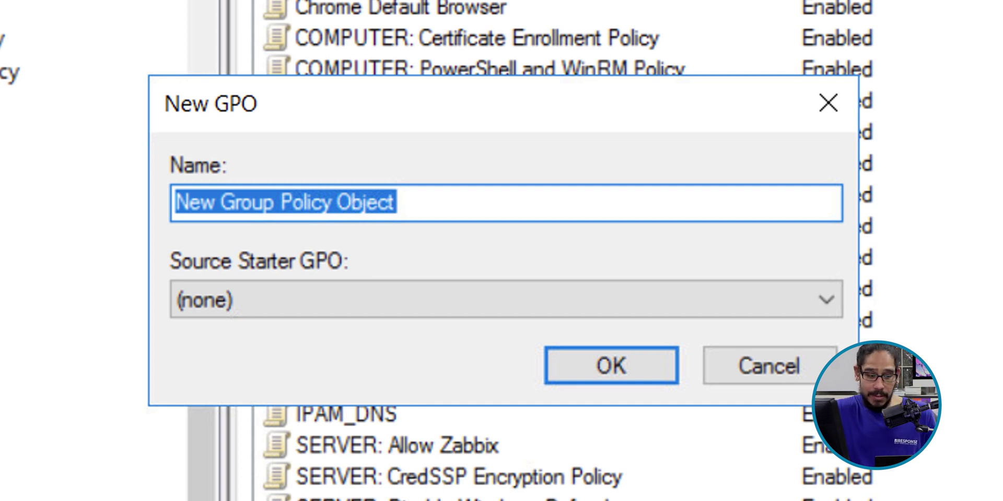
{"action": "type", "text": "COMPUTER: Rename Local Administrator Account"}
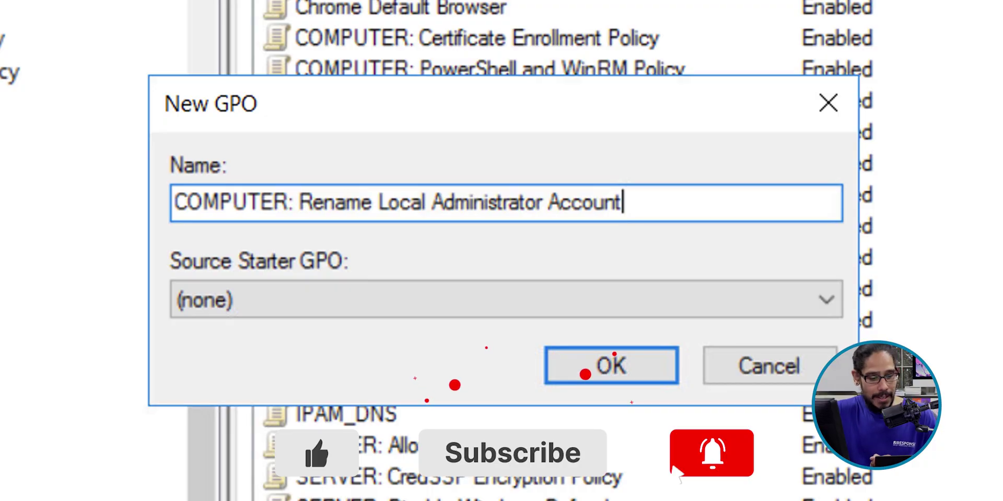
{"action": "key", "text": "Return"}
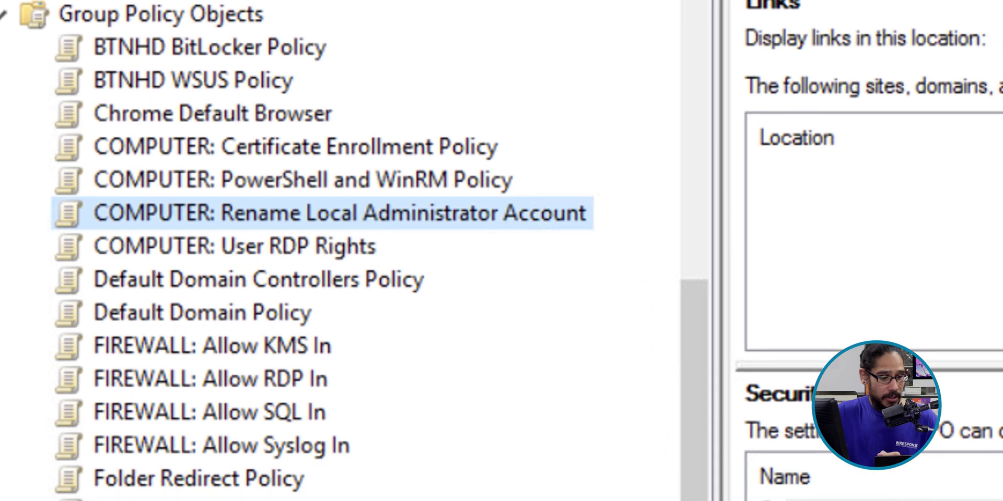
Open the Rename Local Administrator Account GPO for editing and show the computer policies' Security Options under Local Policies.
{"action": "right_click", "coordinate": [523, 278]}
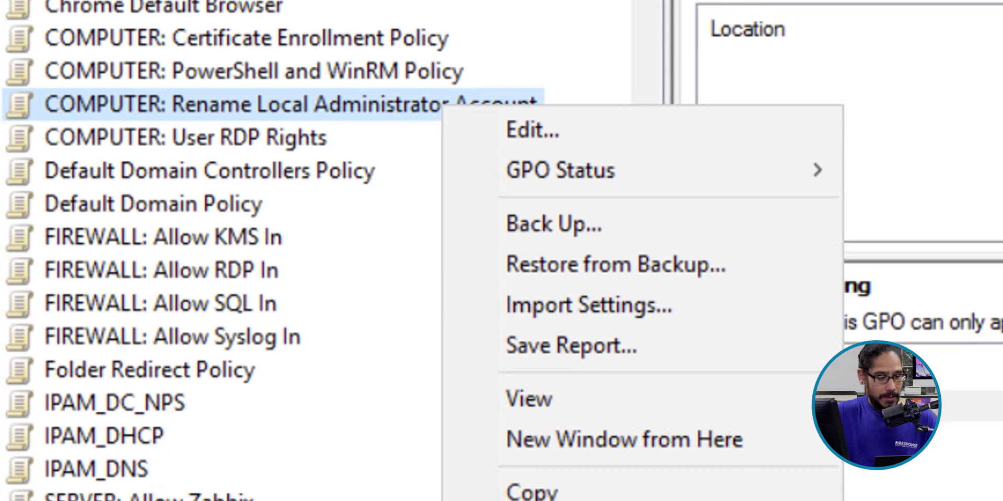
{"action": "left_click", "coordinate": [532, 130]}
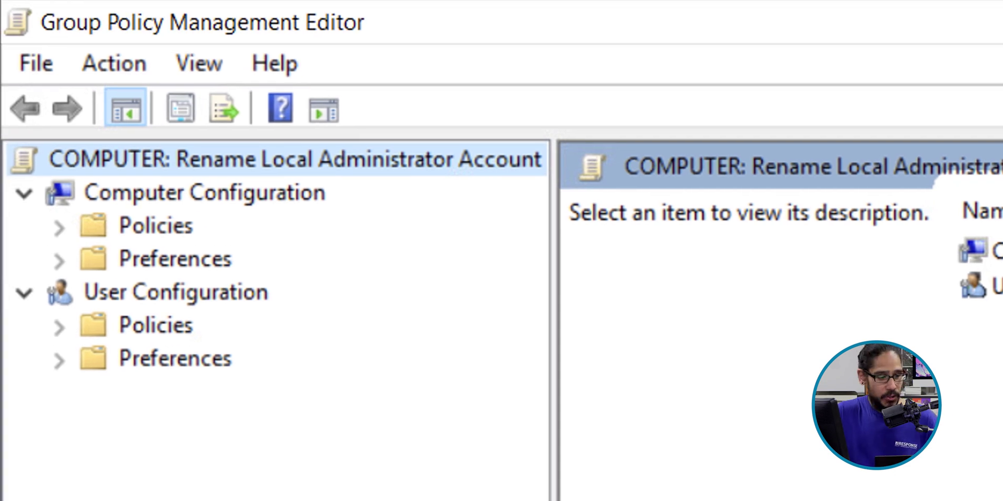
{"action": "left_click", "coordinate": [204, 193]}
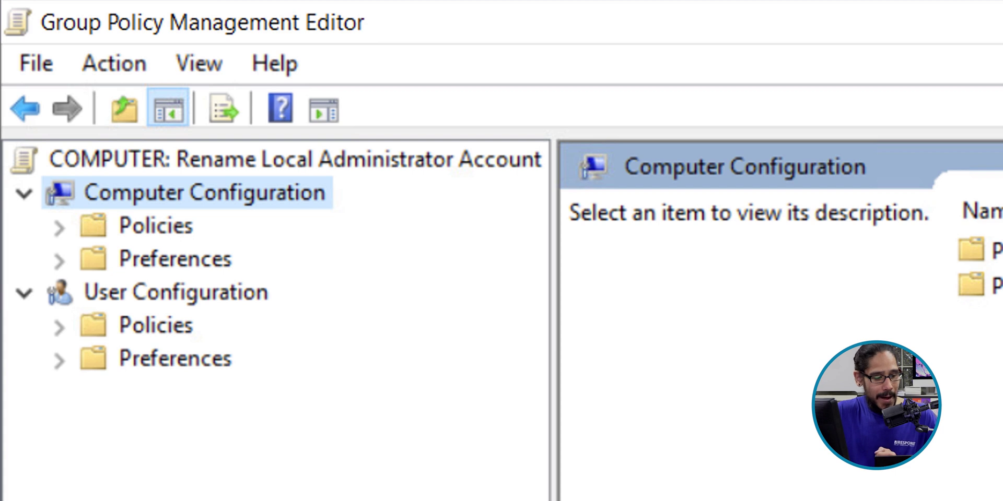
{"action": "double_click", "coordinate": [156, 226]}
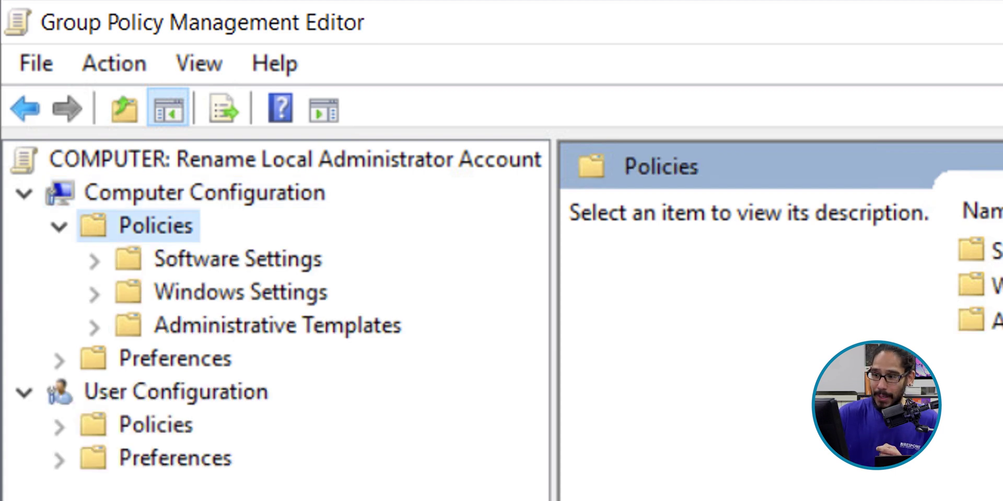
{"action": "double_click", "coordinate": [240, 293]}
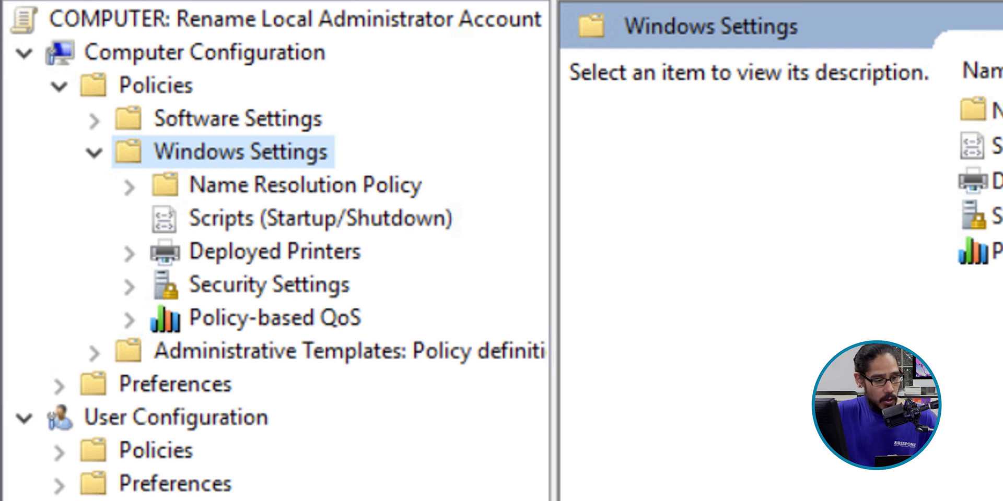
{"action": "double_click", "coordinate": [269, 285]}
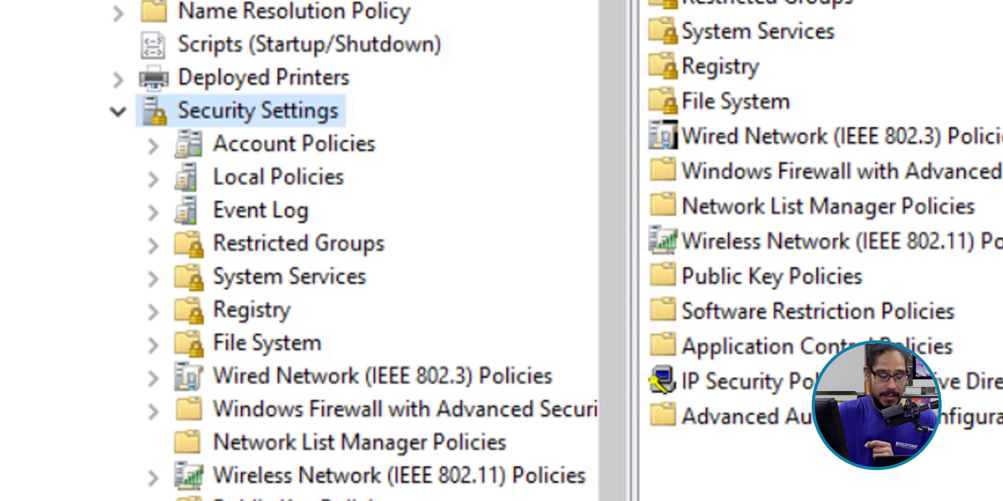
{"action": "double_click", "coordinate": [279, 177]}
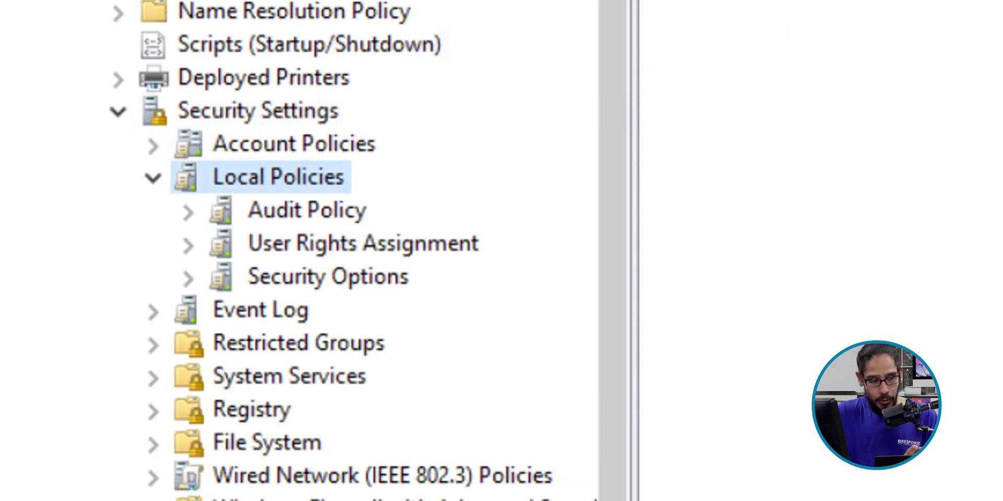
{"action": "left_click", "coordinate": [328, 277]}
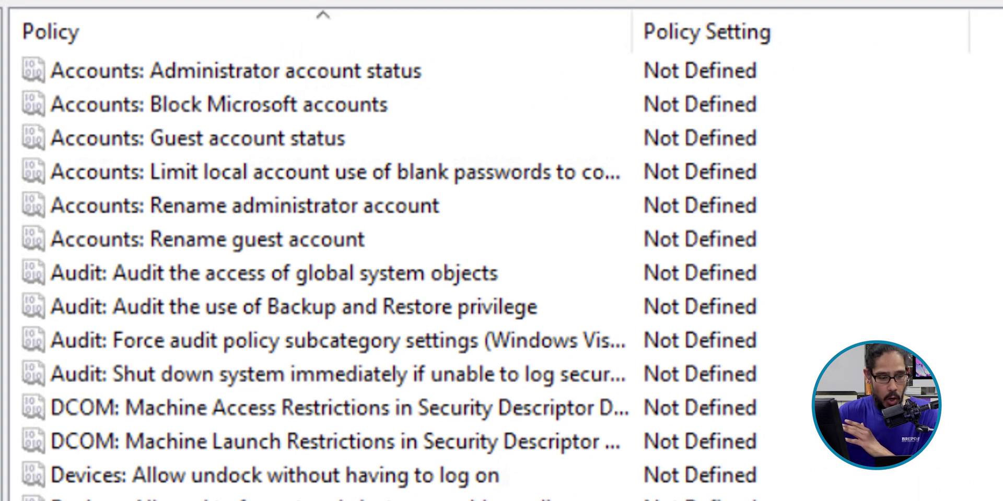
Define the "Accounts: Rename administrator account" policy with the new account name btnhdadmin and apply it.
{"action": "left_click", "coordinate": [245, 206]}
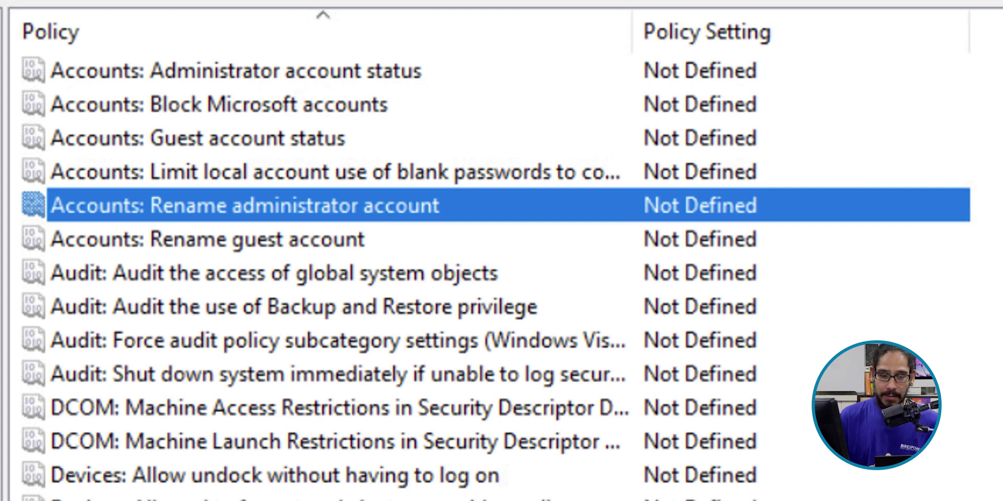
{"action": "key", "text": "Return"}
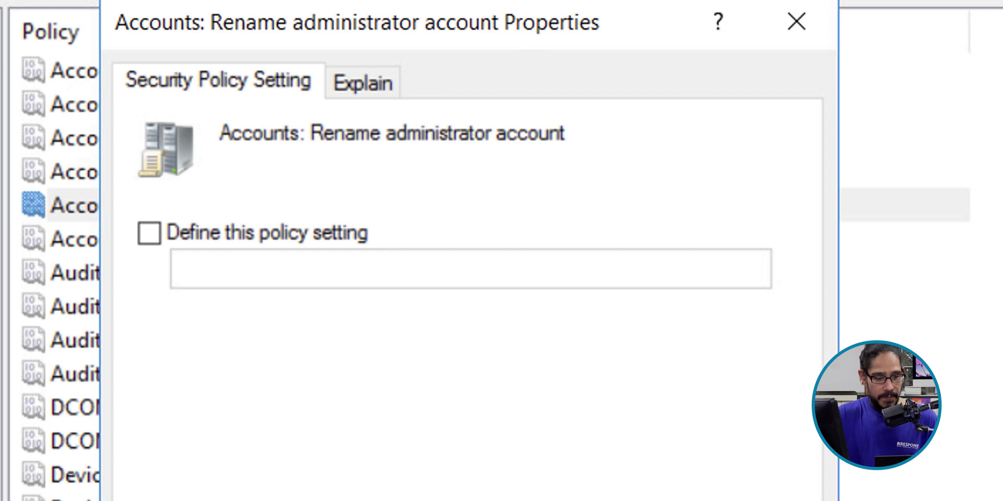
{"action": "key", "text": "space"}
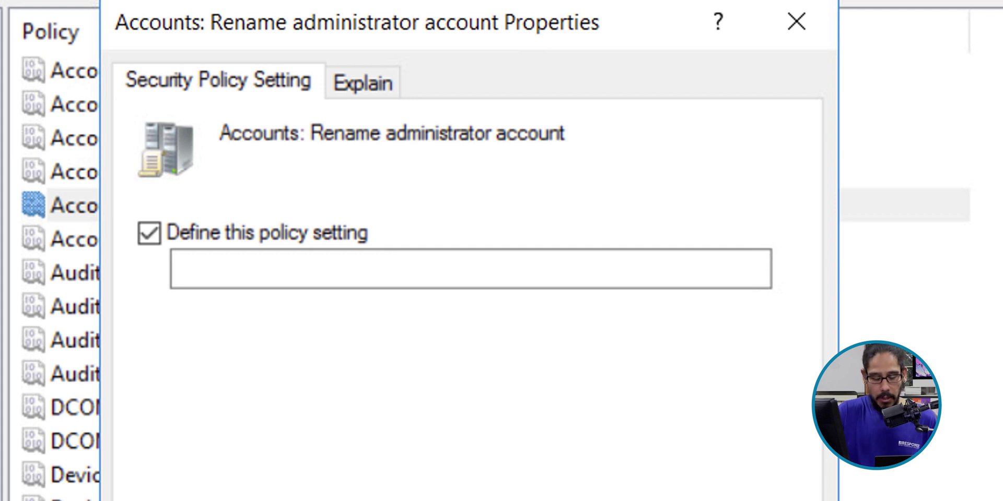
{"action": "left_click", "coordinate": [274, 267]}
{"action": "type", "text": "btnhdadmin"}
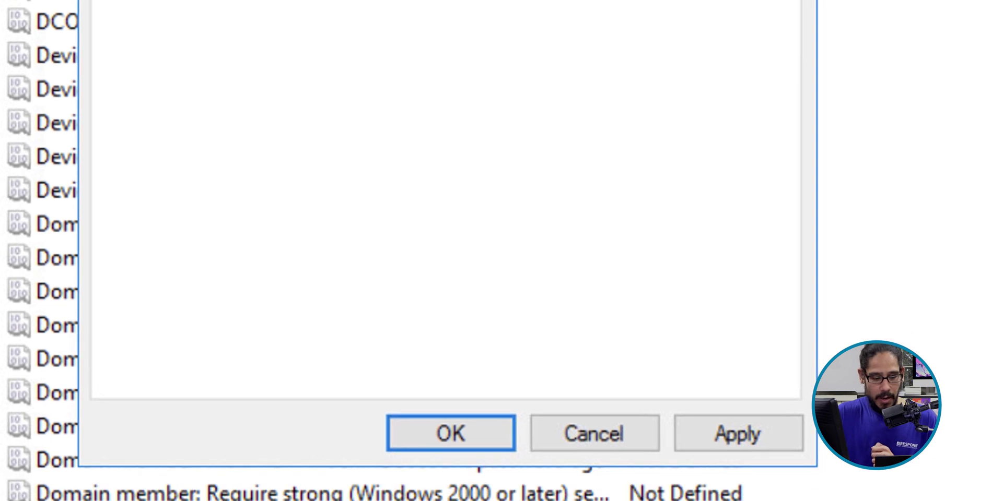
{"action": "left_click", "coordinate": [737, 434]}
{"action": "key", "text": "Return"}
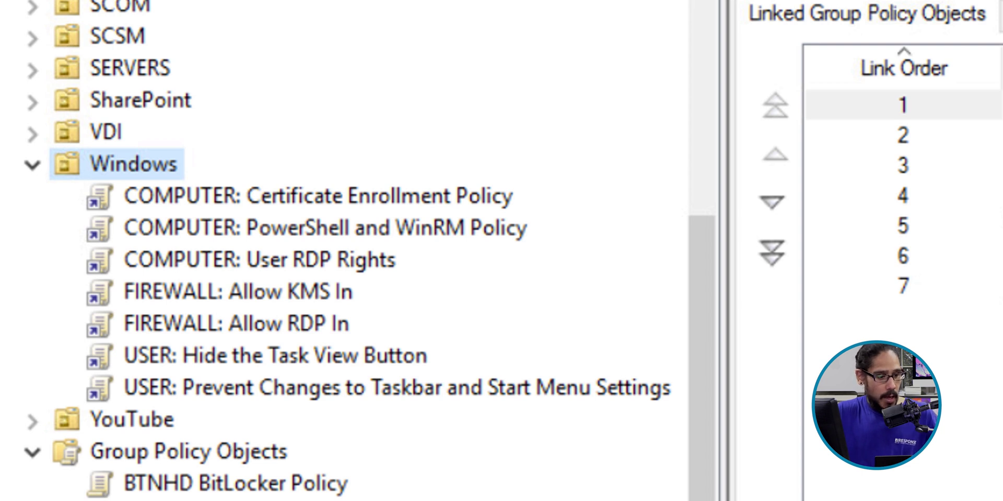
Link the existing "COMPUTER: Rename Local Administrator Account" GPO to the Windows organizational unit.
{"action": "right_click", "coordinate": [140, 168]}
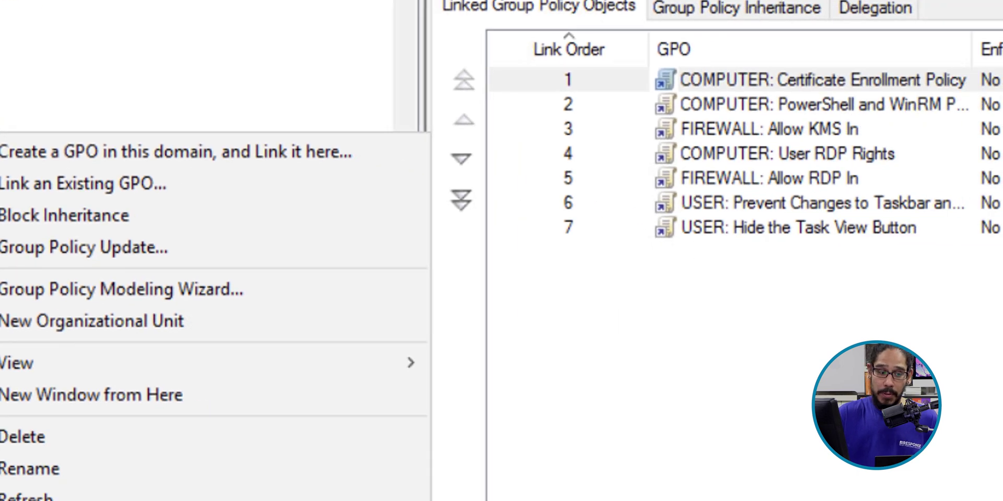
{"action": "left_click", "coordinate": [306, 233]}
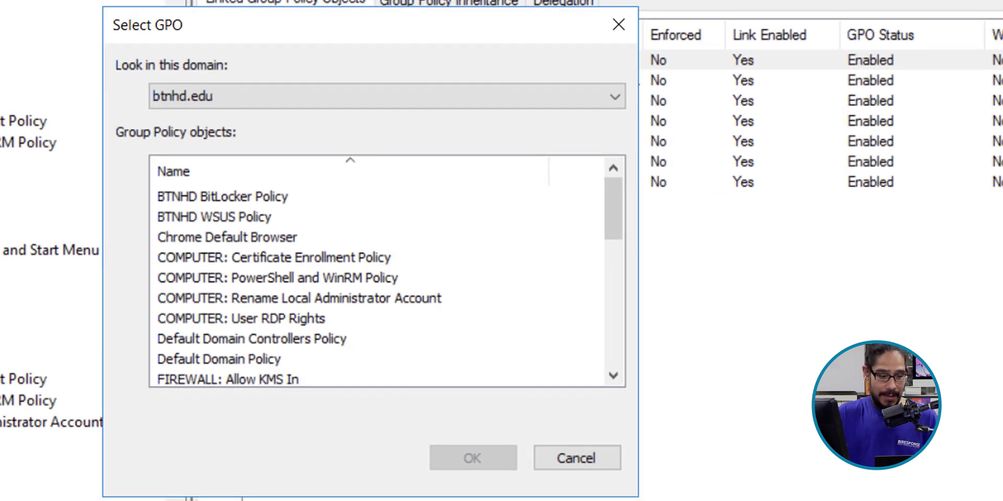
{"action": "left_click", "coordinate": [299, 299]}
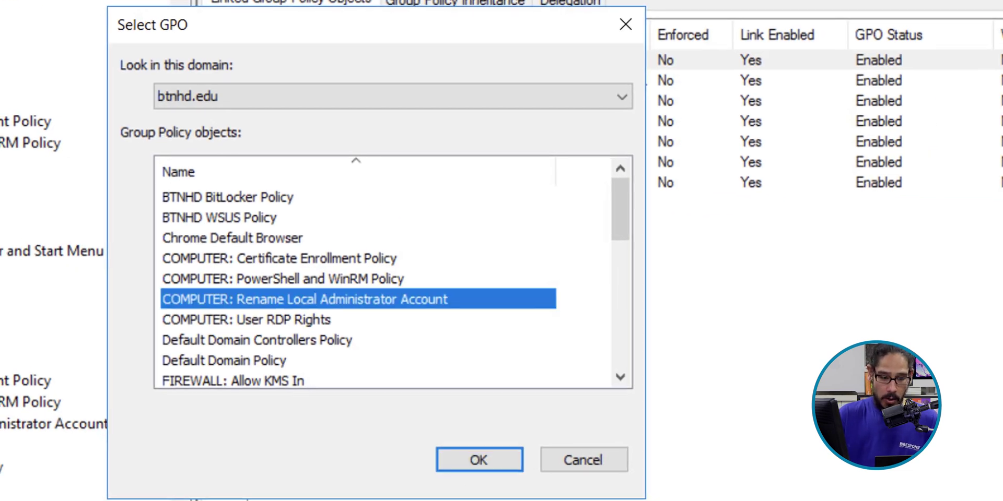
{"action": "left_click", "coordinate": [472, 458]}
{"action": "left_click", "coordinate": [381, 218]}
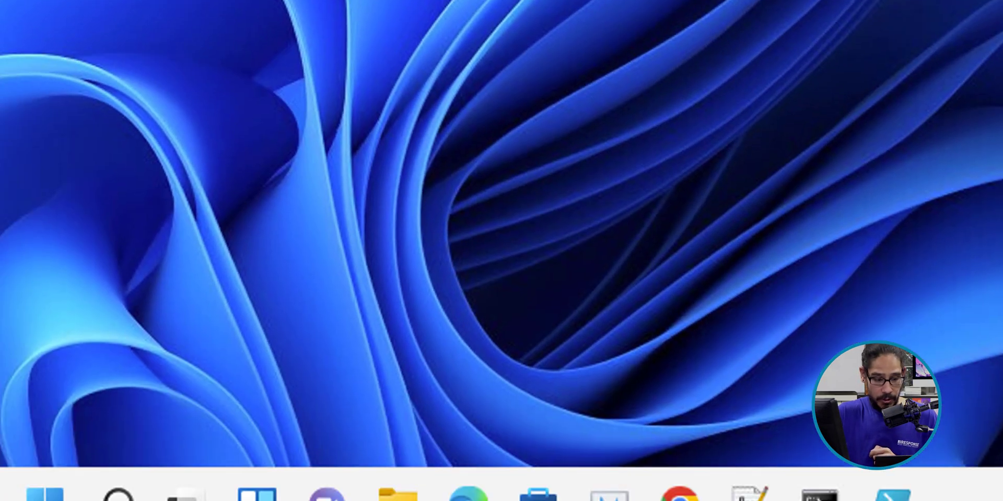
On the Windows client, open Computer Management and check the built-in administrator account's name among the local users.
{"action": "key", "text": "super+x"}
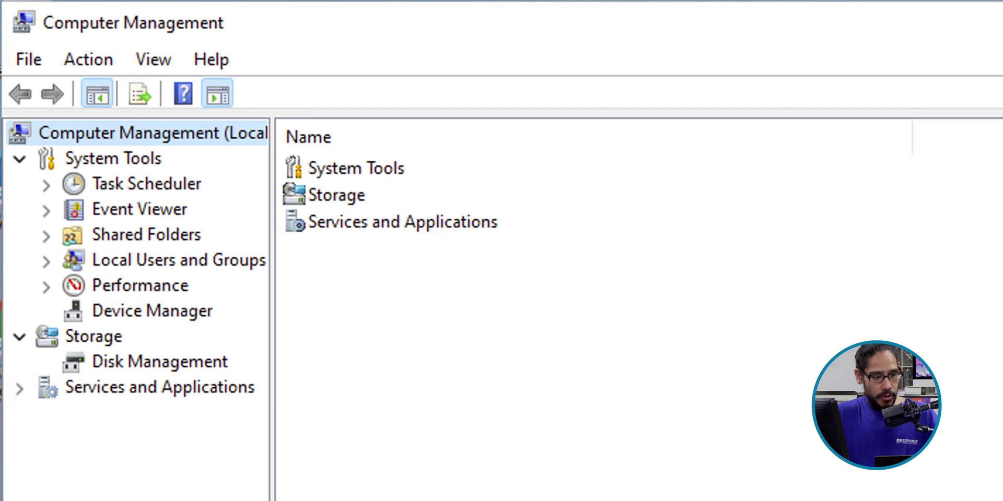
{"action": "double_click", "coordinate": [178, 260]}
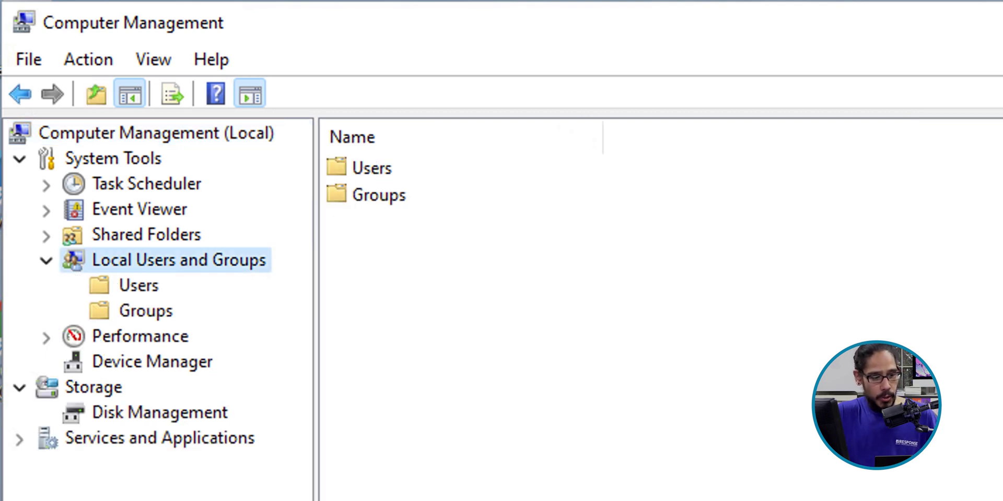
{"action": "double_click", "coordinate": [372, 168]}
{"action": "left_click", "coordinate": [398, 168]}
{"action": "key", "text": "F2"}
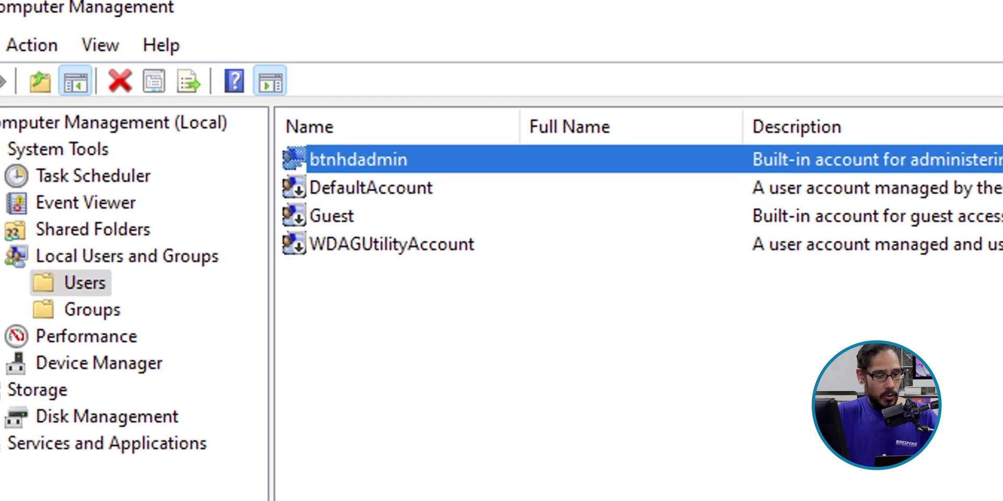